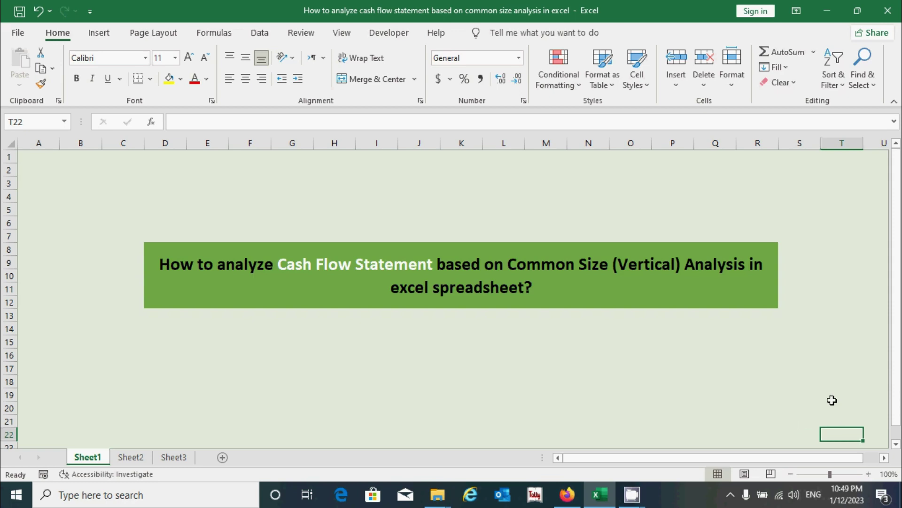
Review the Sales Revenue row and the full 2021–2026 Cash Flow Statement on Sheet2.
key(ctrl+Page_Down)
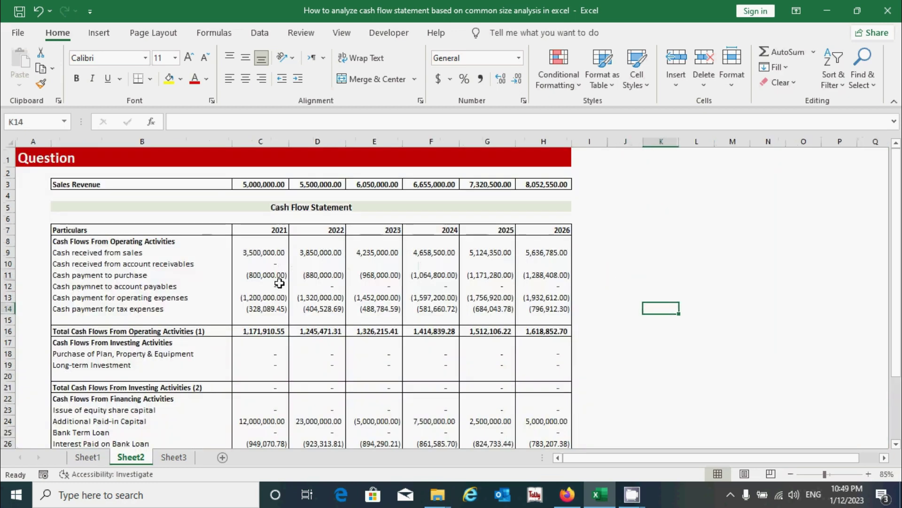
scroll(201, 243, down, 2)
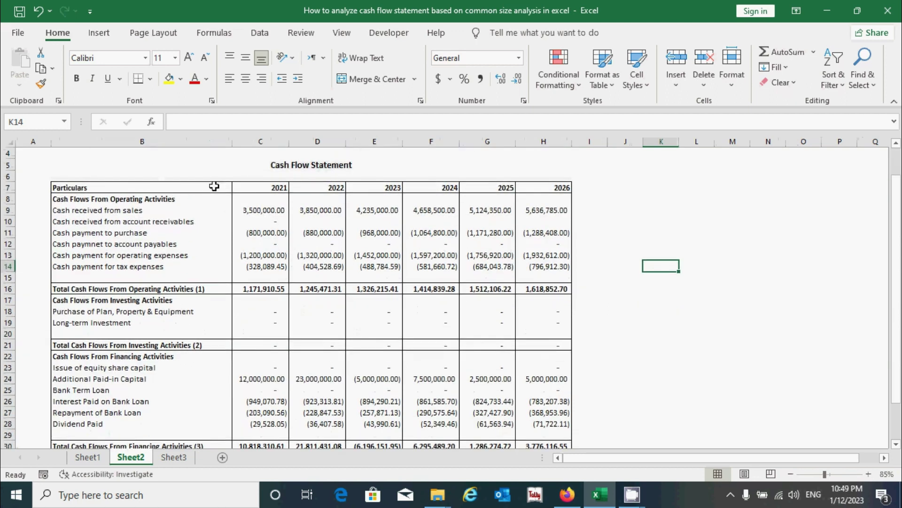
drag(207, 185, 517, 420)
scroll(470, 282, up, 3)
click(437, 274)
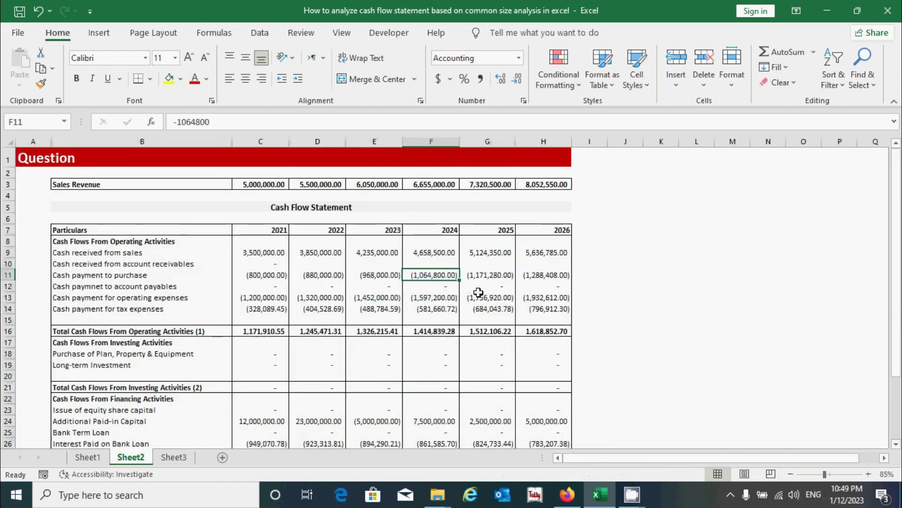
drag(149, 183, 468, 178)
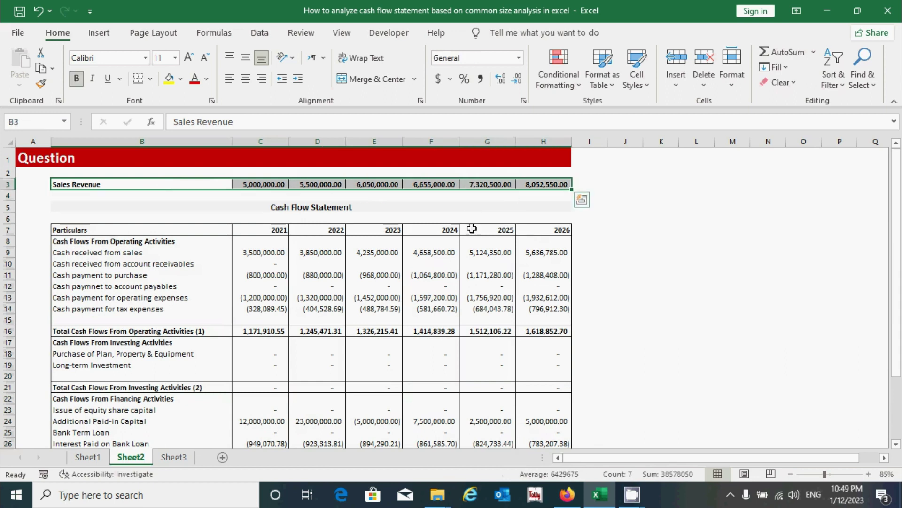
click(374, 309)
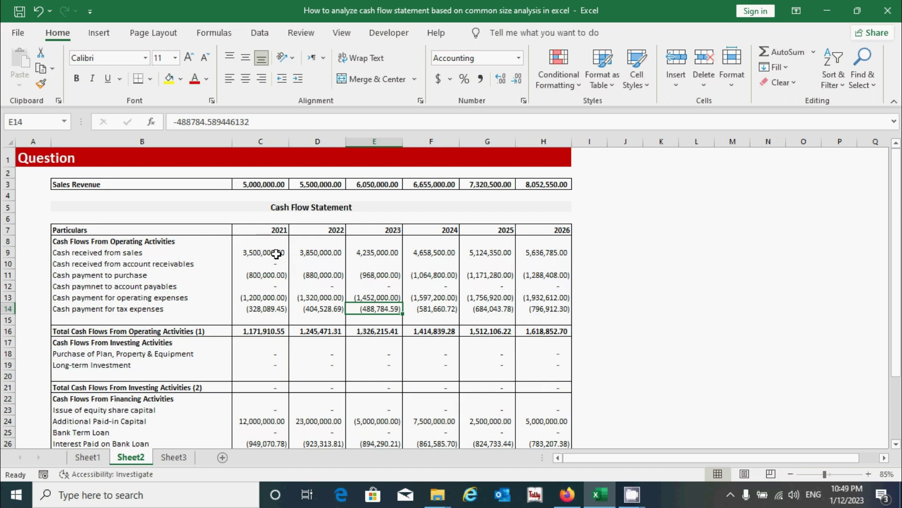
click(341, 273)
scroll(341, 271, down, 4)
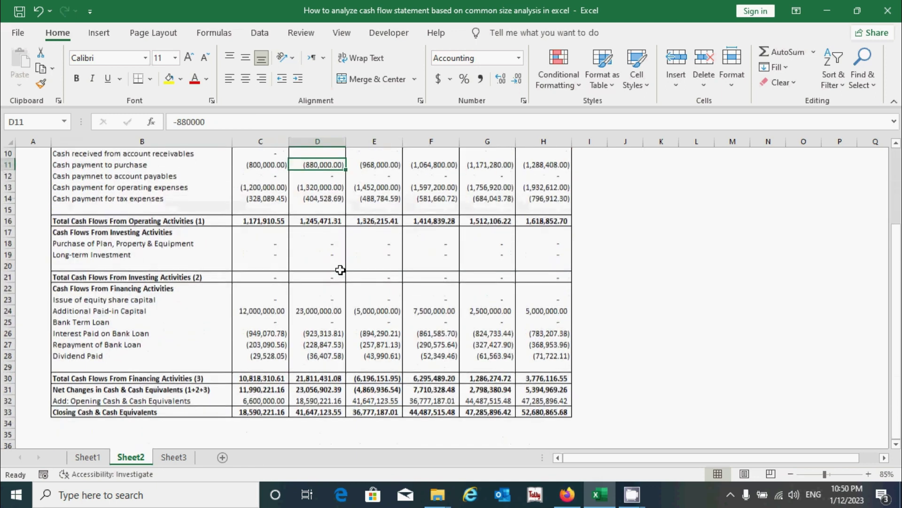
scroll(340, 269, up, 4)
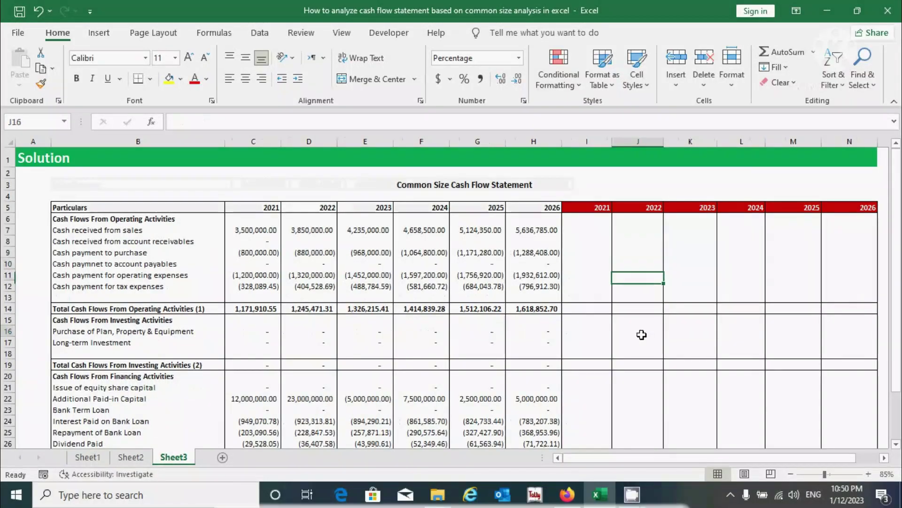
Examine the cash flow figures on Sheet3 and the empty 2021–2026 common-size columns beside them.
drag(70, 207, 536, 441)
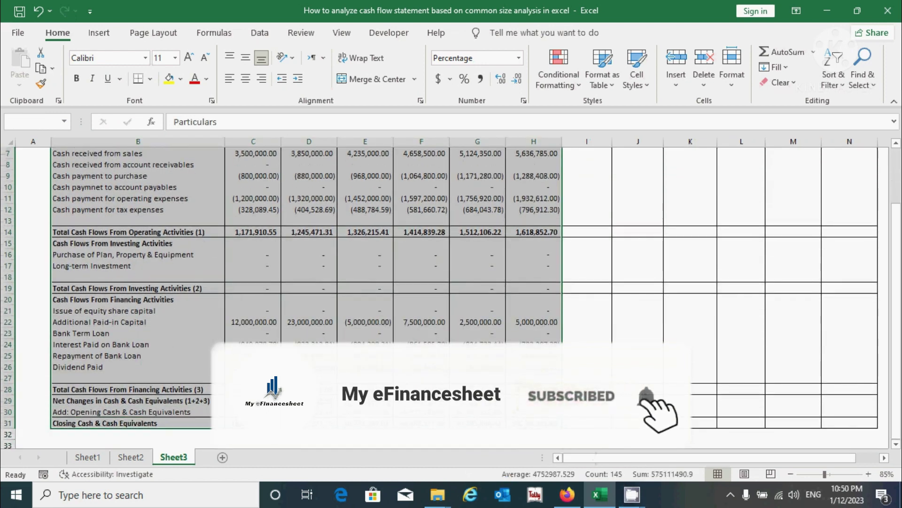
scroll(418, 305, up, 4)
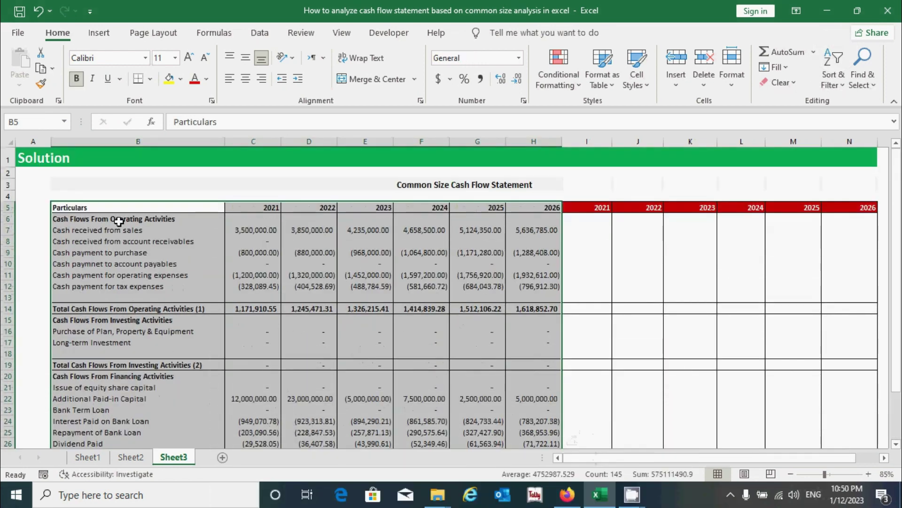
click(302, 258)
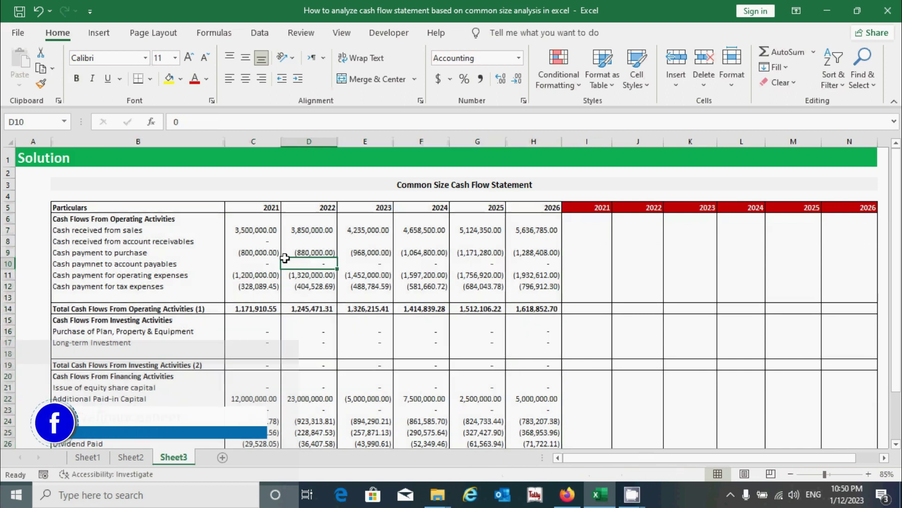
drag(600, 218, 867, 425)
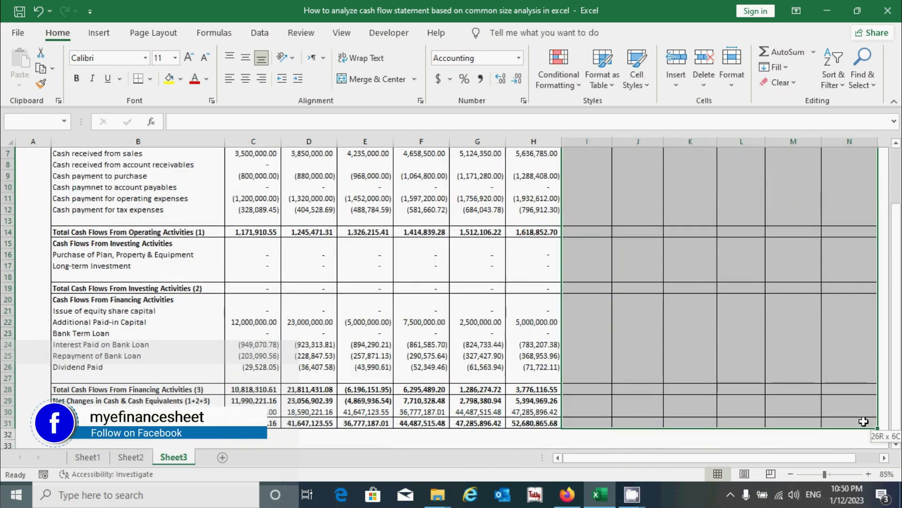
scroll(681, 252, up, 2)
Enter =C7/Sheet2!C$3 in I7 of Sheet3 to express 2021 cash received from sales as a share of sales revenue.
click(601, 230)
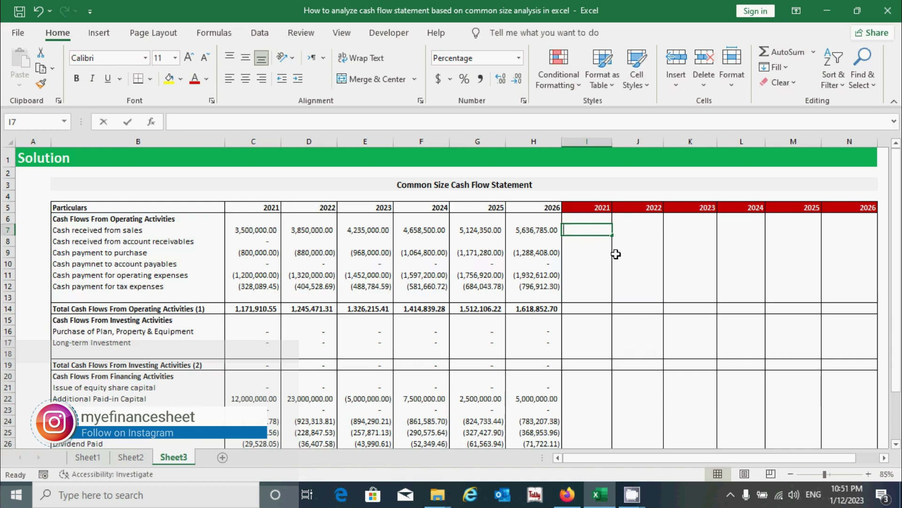
text(=)
click(244, 231)
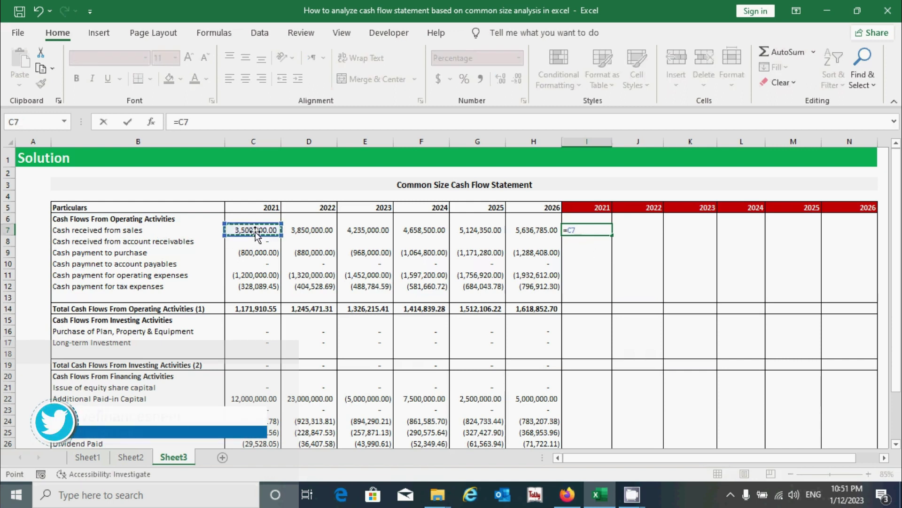
text(/)
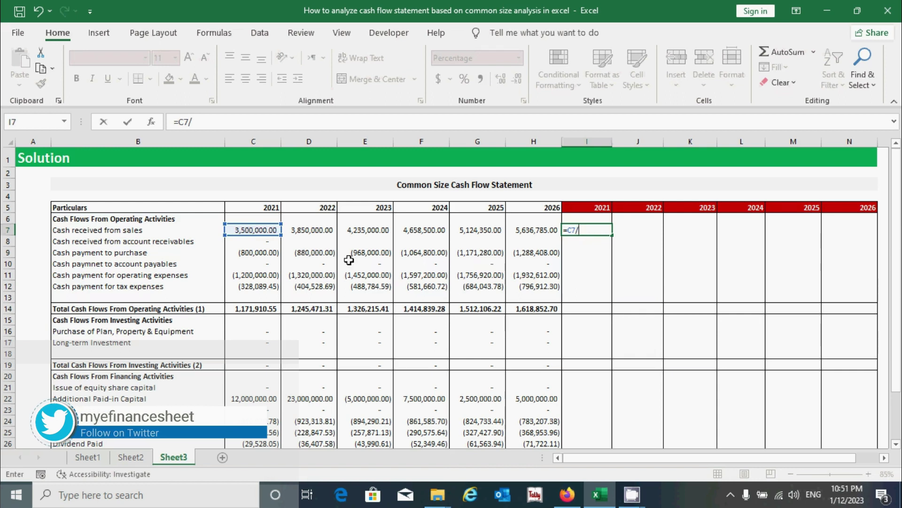
click(140, 458)
click(276, 184)
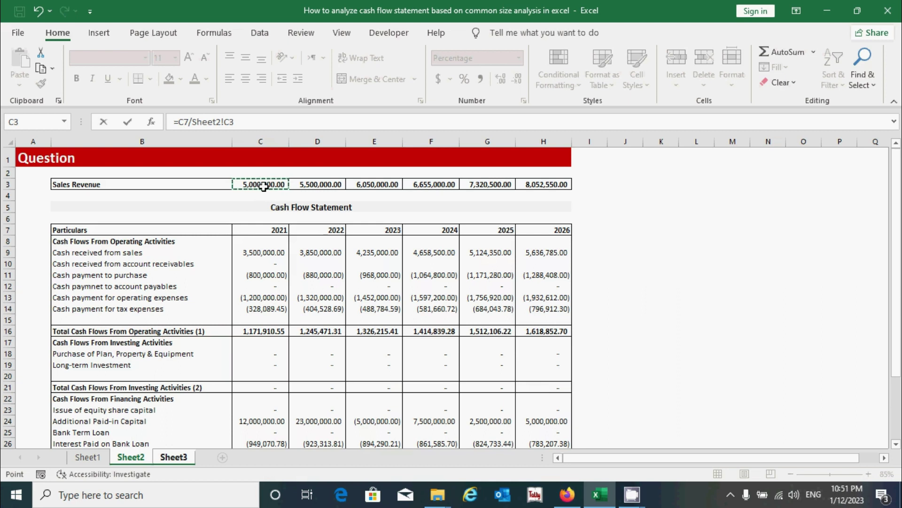
click(244, 122)
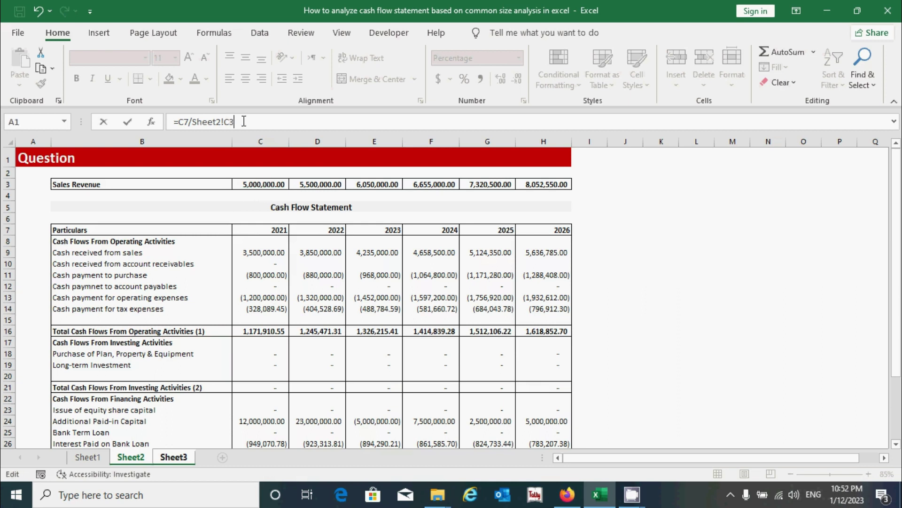
click(263, 136)
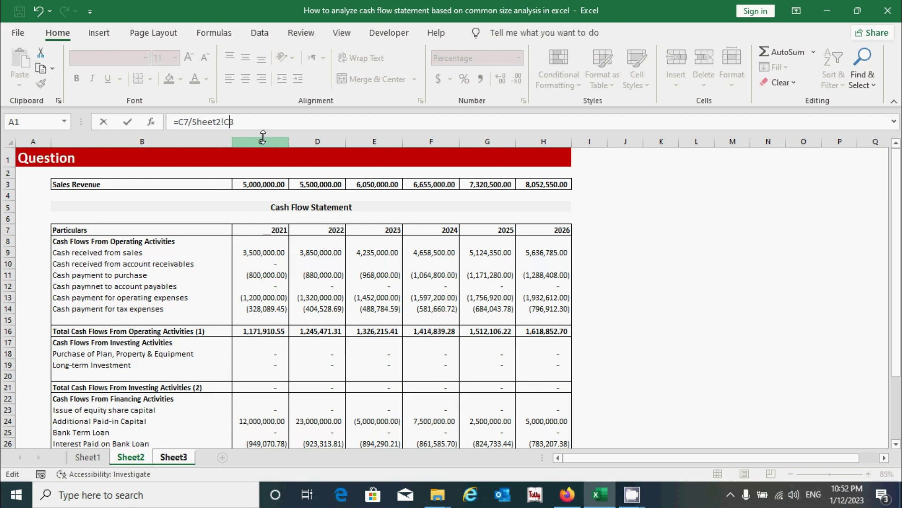
text($)
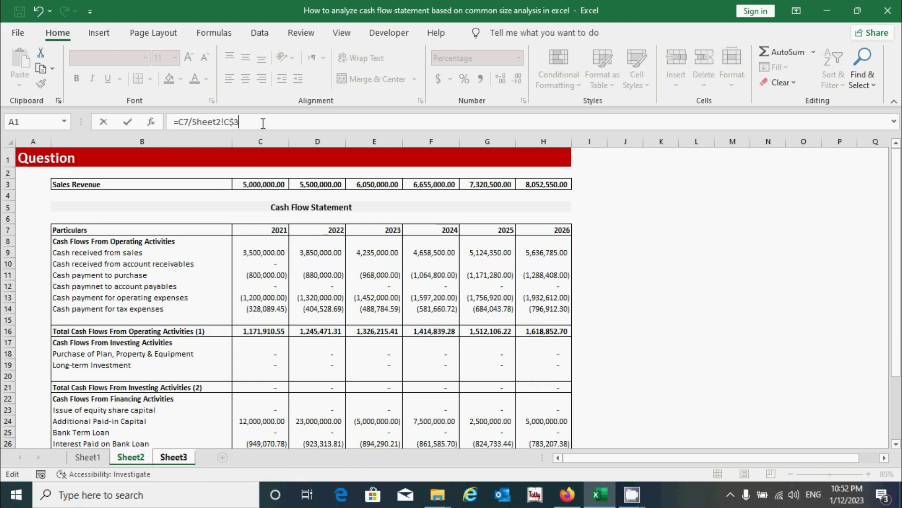
key(Return)
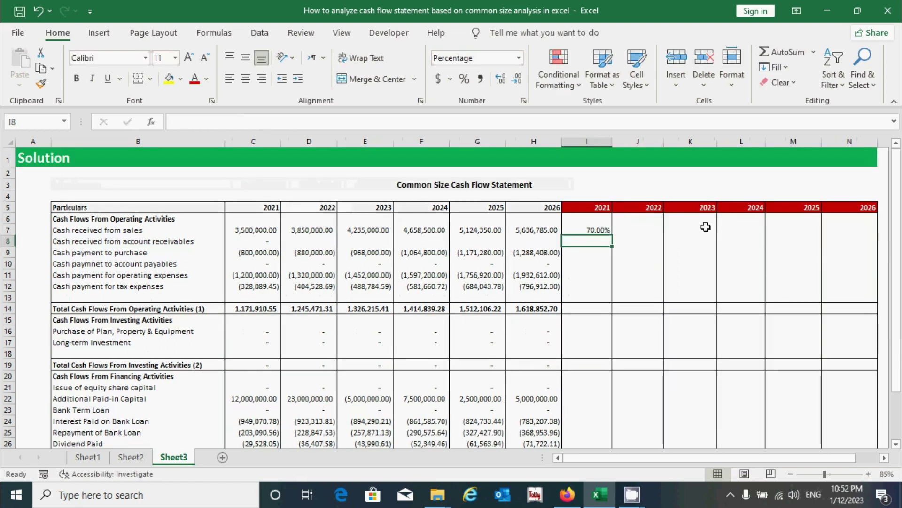
Apply the Percentage number format to the 2021–2026 common-size columns, starting from I7.
click(606, 229)
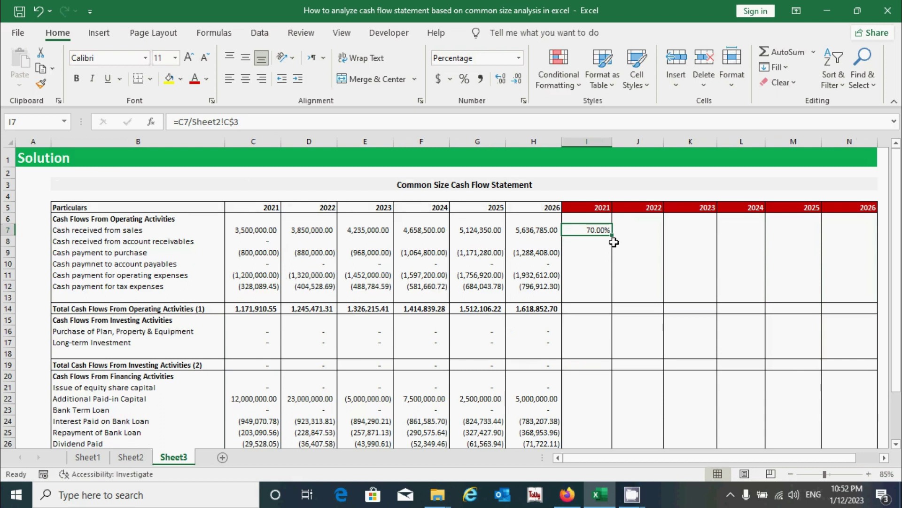
mouse_move(598, 230)
mouse_down()
mouse_move(799, 253)
mouse_move(839, 445)
mouse_up()
scroll(658, 255, up, 1)
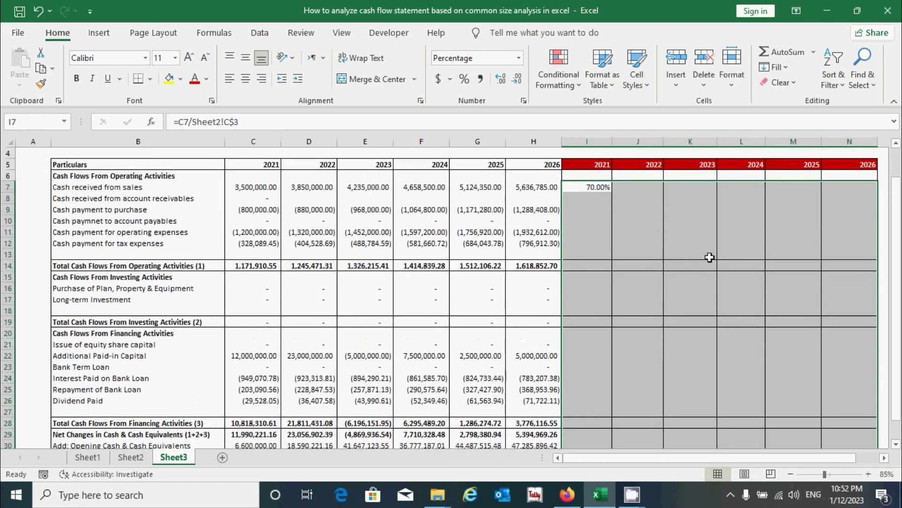
click(519, 58)
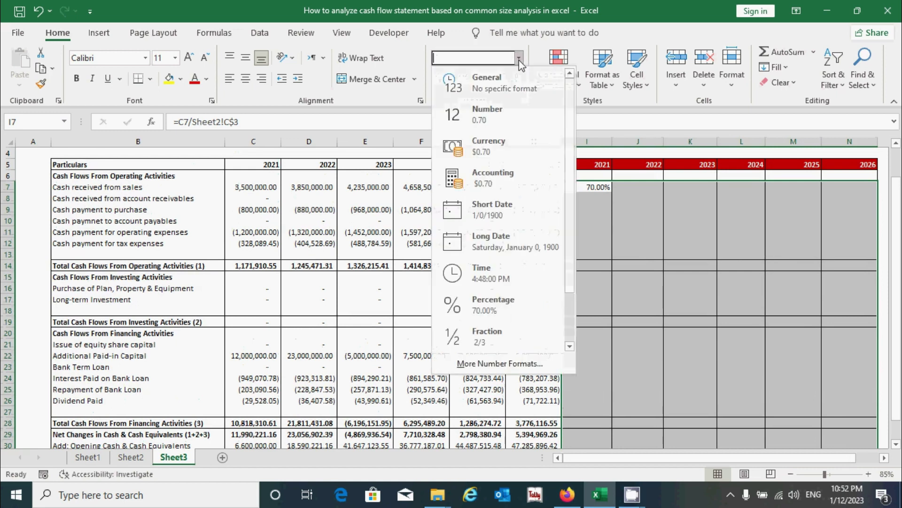
click(563, 295)
Fill the I7 formula across the 2021–2026 columns and down to the Closing Cash & Cash Equivalents row, covering I7:N31.
click(596, 187)
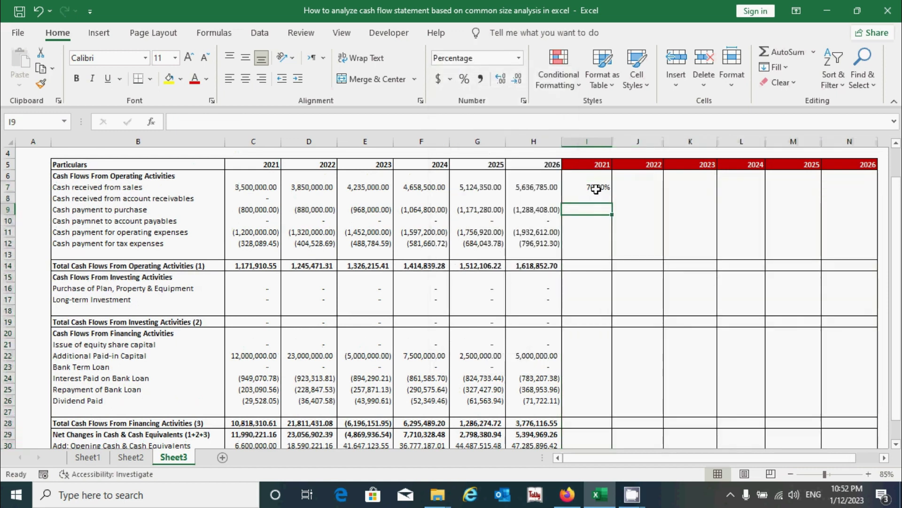
drag(614, 193, 861, 425)
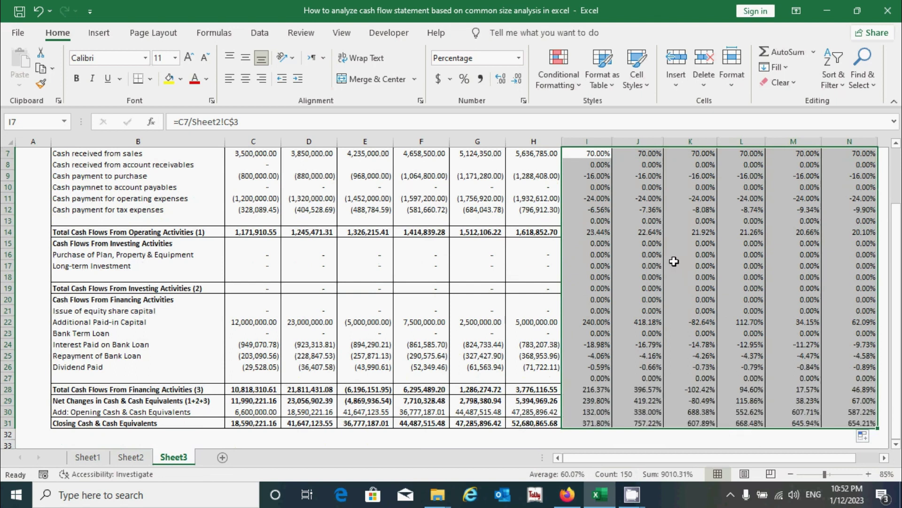
click(681, 254)
scroll(681, 252, up, 2)
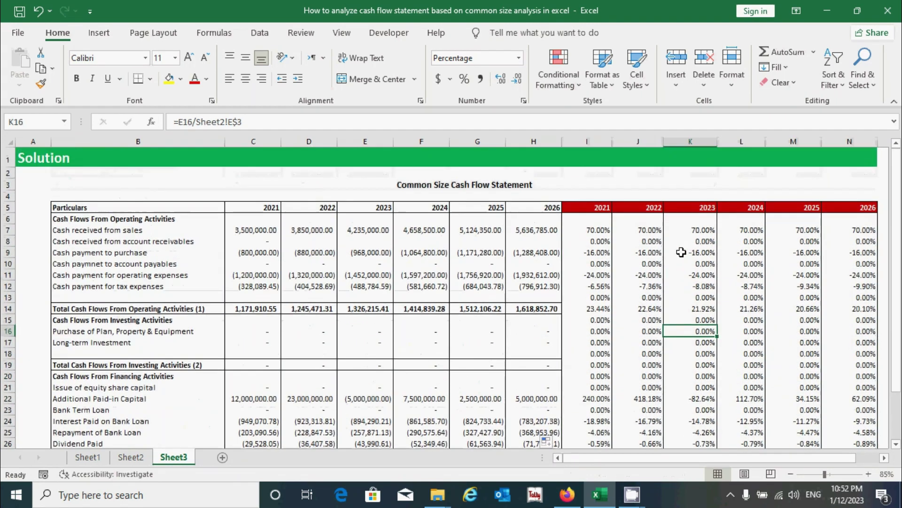
Bold the Total Cash Flows From Operating Activities percentages in I14:N14.
click(587, 309)
scroll(192, 248, down, 1)
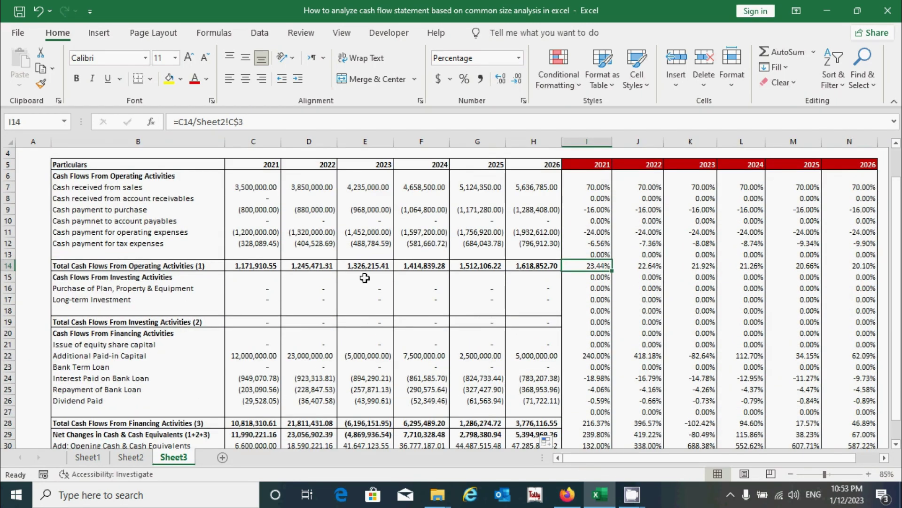
click(689, 298)
click(595, 266)
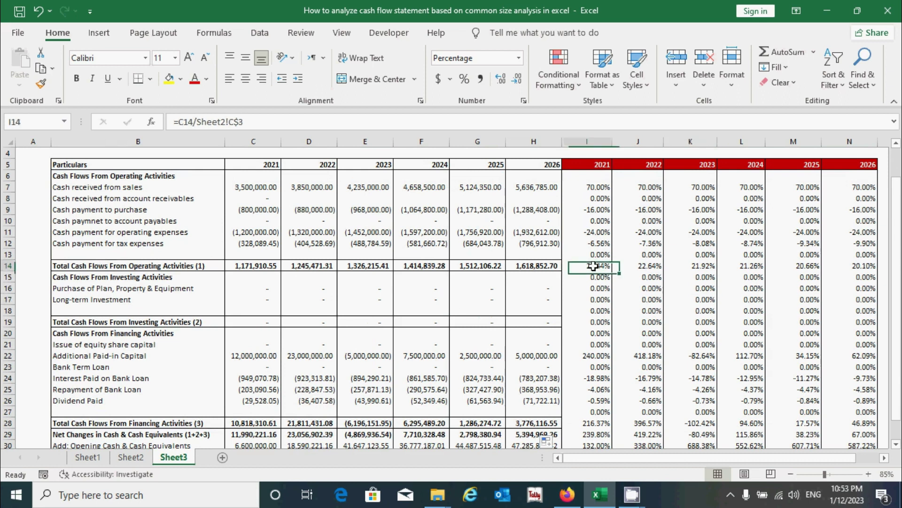
scroll(601, 314, up, 1)
drag(602, 315, 846, 309)
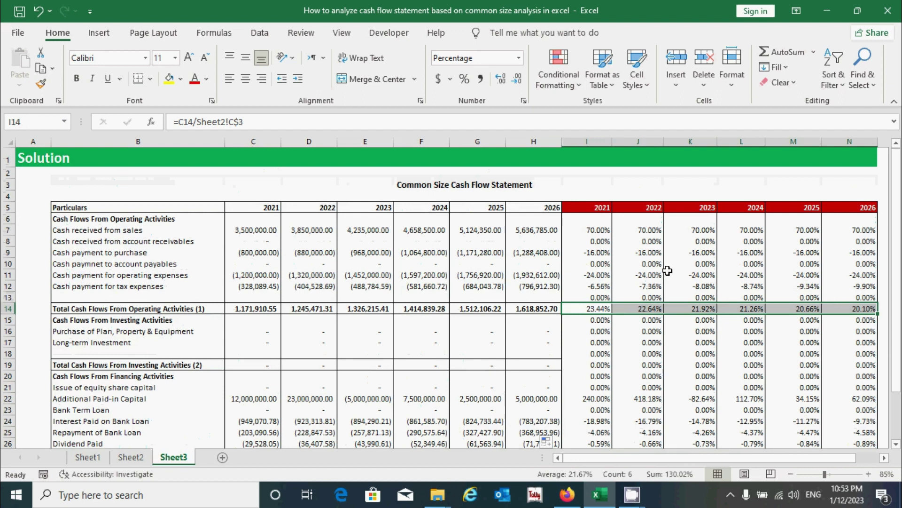
key(ctrl+b)
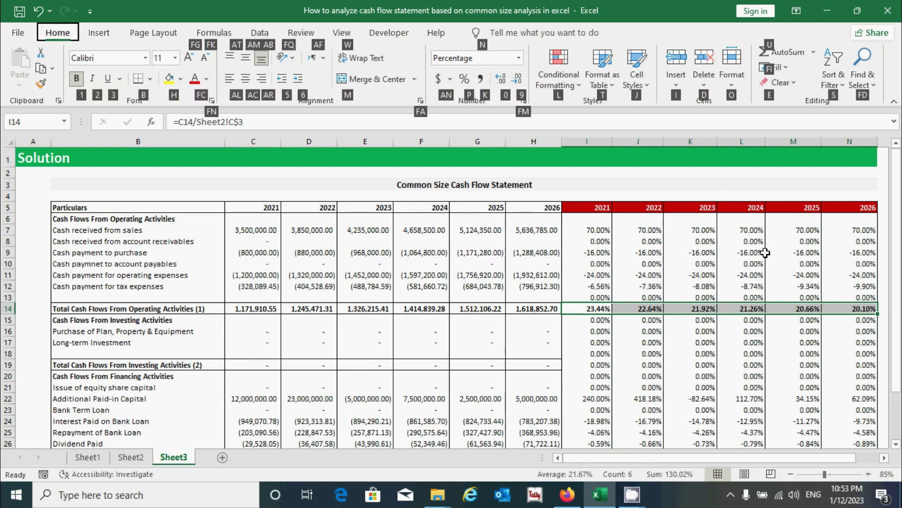
click(690, 264)
Copy the bold percentages in I14:N14 and paste them into the Total Cash Flows From Investing Activities row, starting at I19.
scroll(776, 353, down, 1)
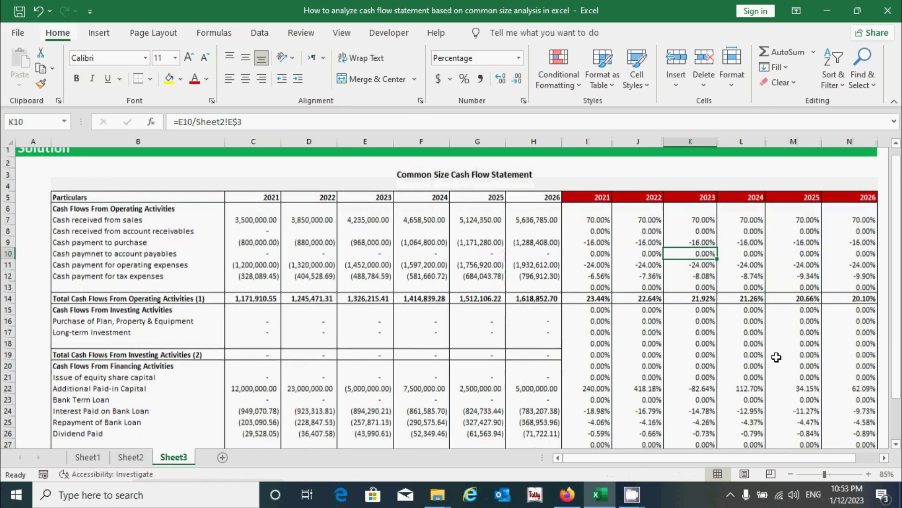
click(586, 322)
click(586, 267)
drag(601, 266, 875, 267)
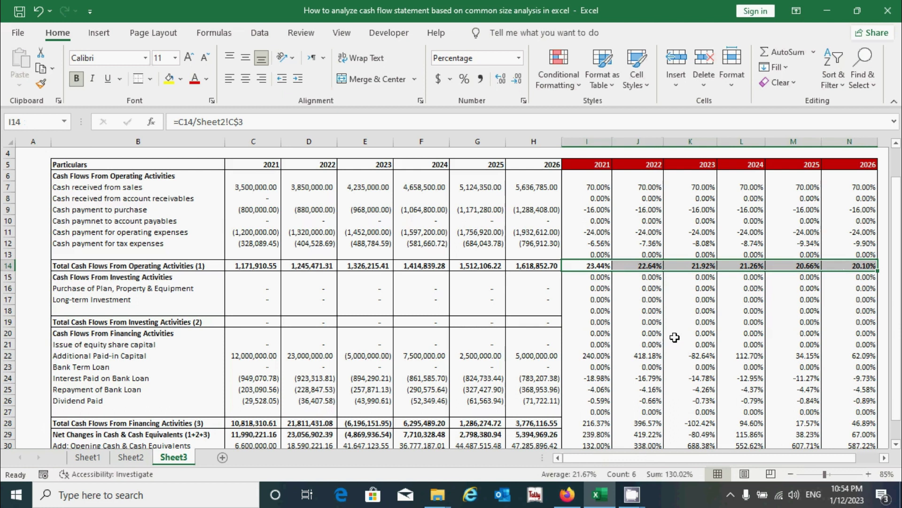
key(ctrl+c)
key(ctrl+q)
click(593, 321)
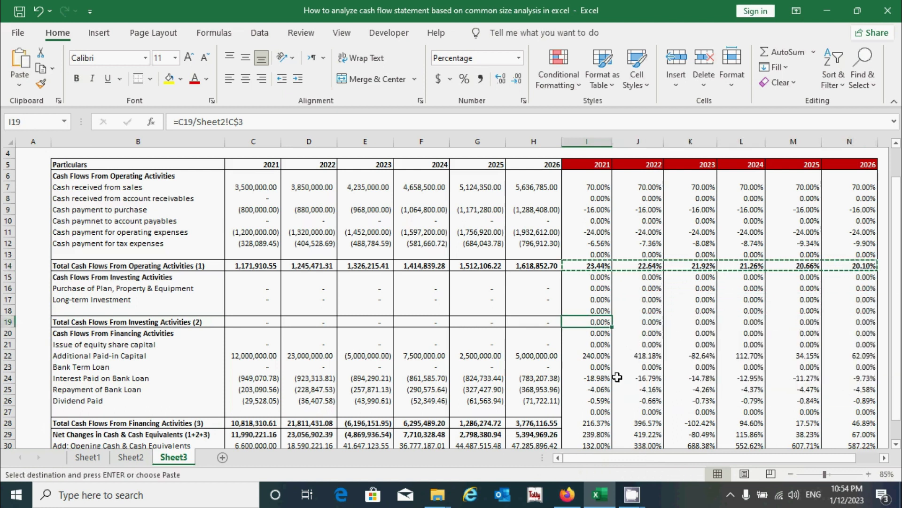
key(ctrl+v)
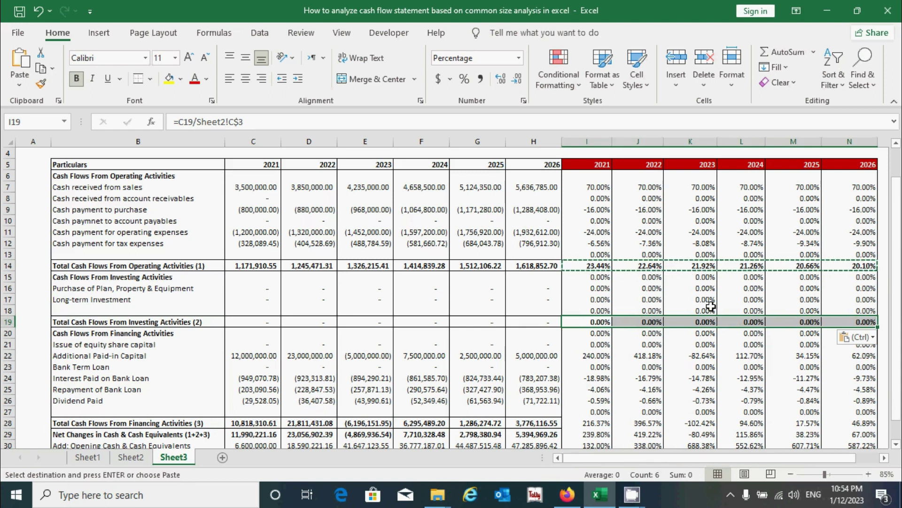
Paste the copied percentage row into the Total Cash Flows From Financing Activities row, I28:N28.
click(582, 423)
scroll(603, 379, down, 2)
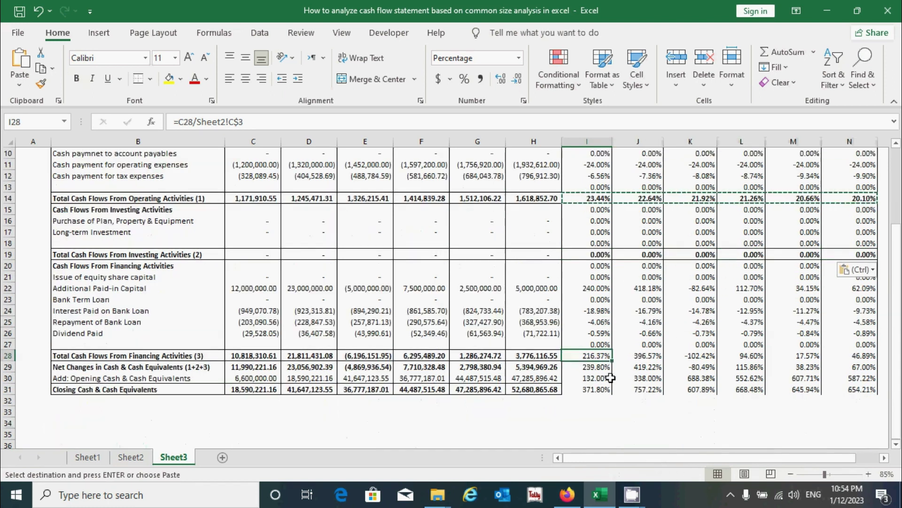
key(ctrl+shift+Right)
key(ctrl+v)
Paste the copied bold percentage row into the Closing Cash & Cash Equivalents row, I31:N31, and end the copy mode.
click(592, 390)
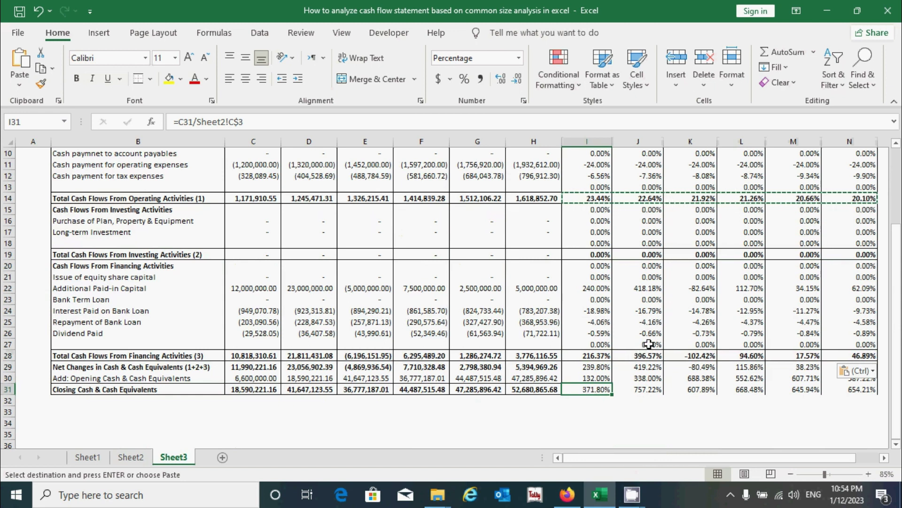
key(ctrl+shift+Right)
key(ctrl+v)
click(656, 387)
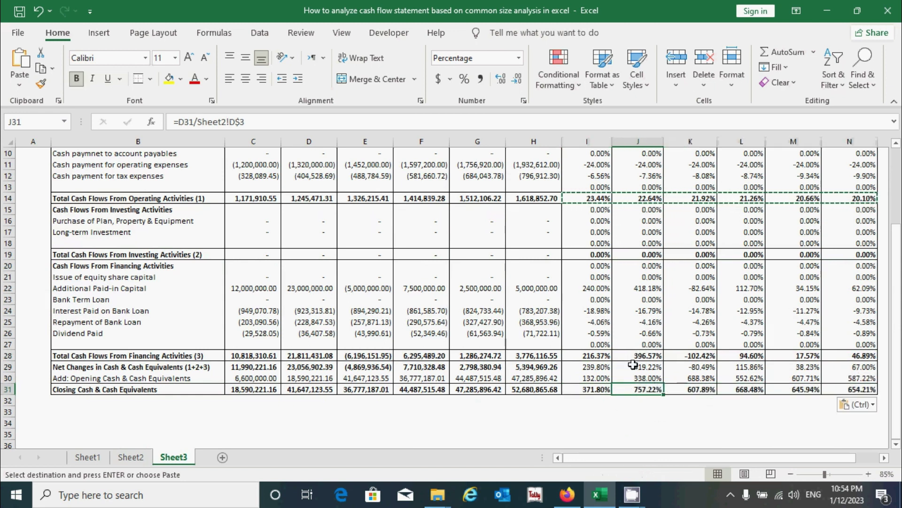
scroll(630, 376, up, 2)
scroll(633, 364, up, 1)
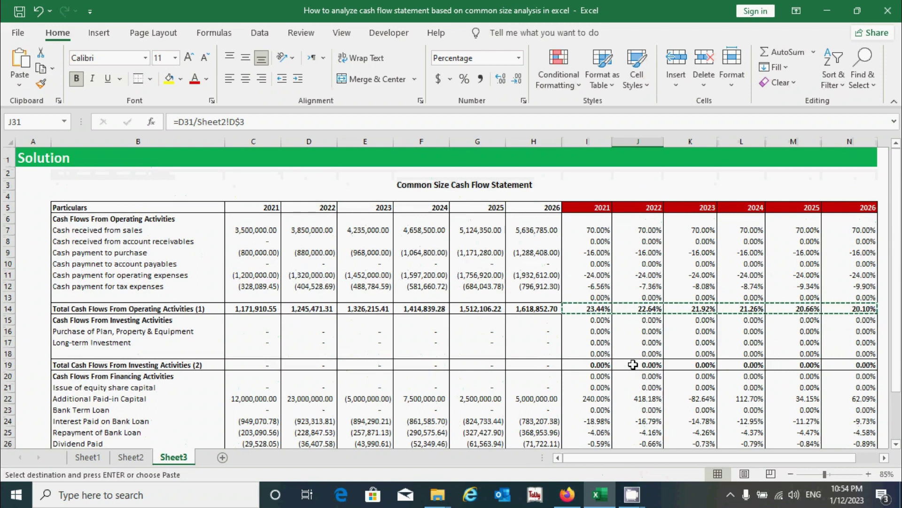
key(Escape)
Clear the percentages from the blank row I13:N13 and the Cash Flows From Investing Activities heading row, I15:N15.
click(605, 296)
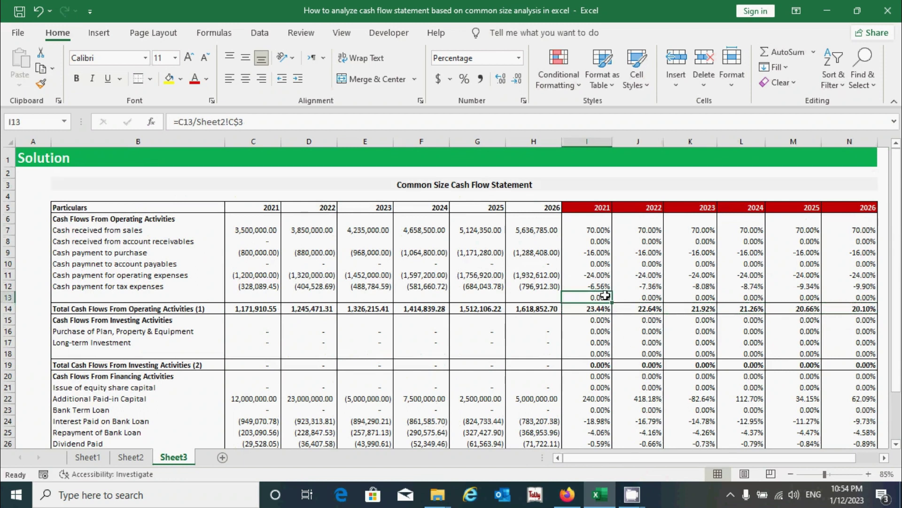
drag(599, 296, 872, 299)
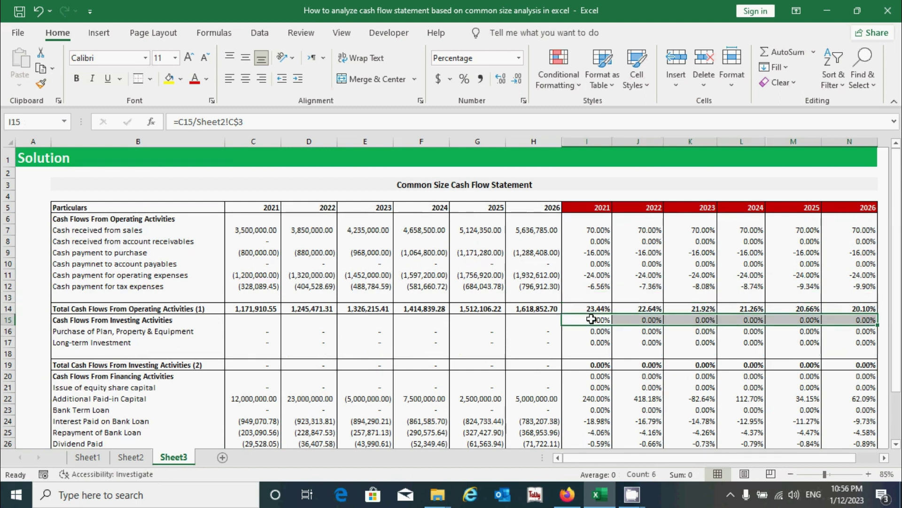
click(592, 320)
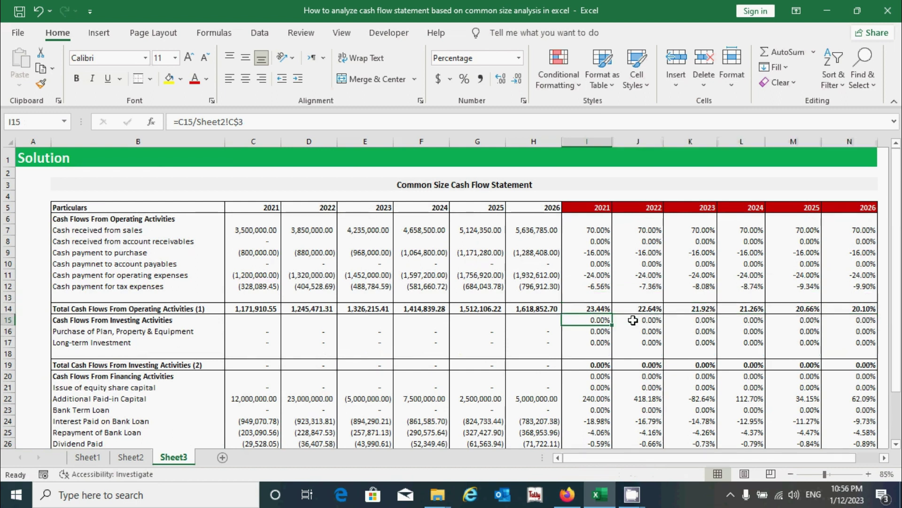
key(ctrl+shift+Right)
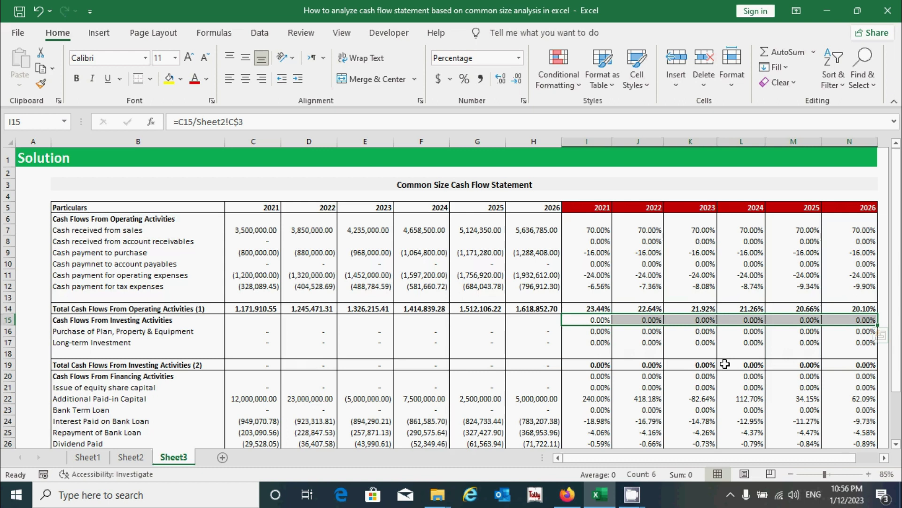
key(Delete)
Clear the percentages from the Cash Flows From Financing Activities heading row, I20:N20.
scroll(622, 391, down, 2)
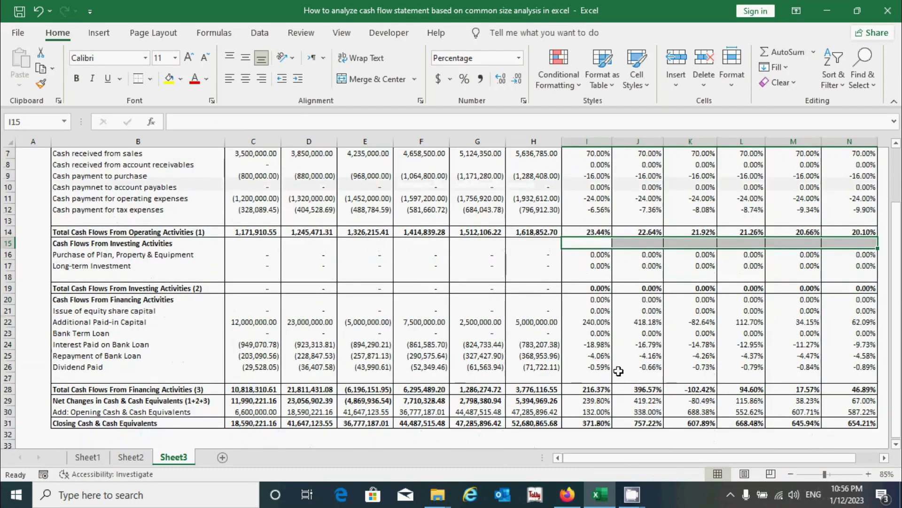
click(583, 300)
drag(596, 299, 846, 299)
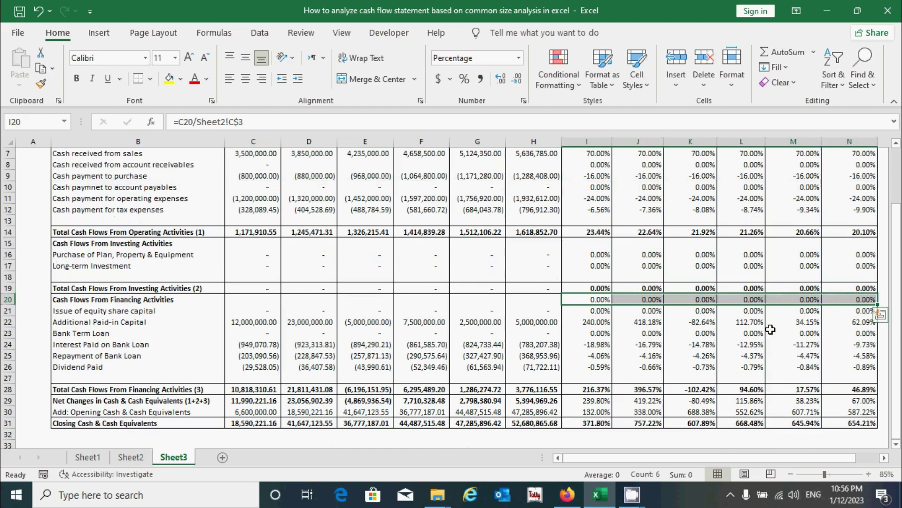
key(Delete)
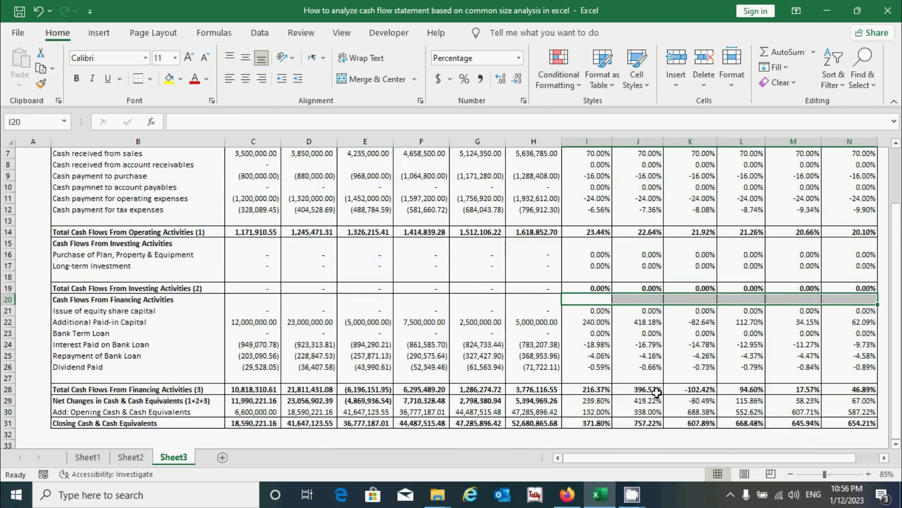
Bold the Net Changes in Cash & Cash Equivalents percentages in I29:N29.
click(599, 367)
click(601, 389)
click(605, 401)
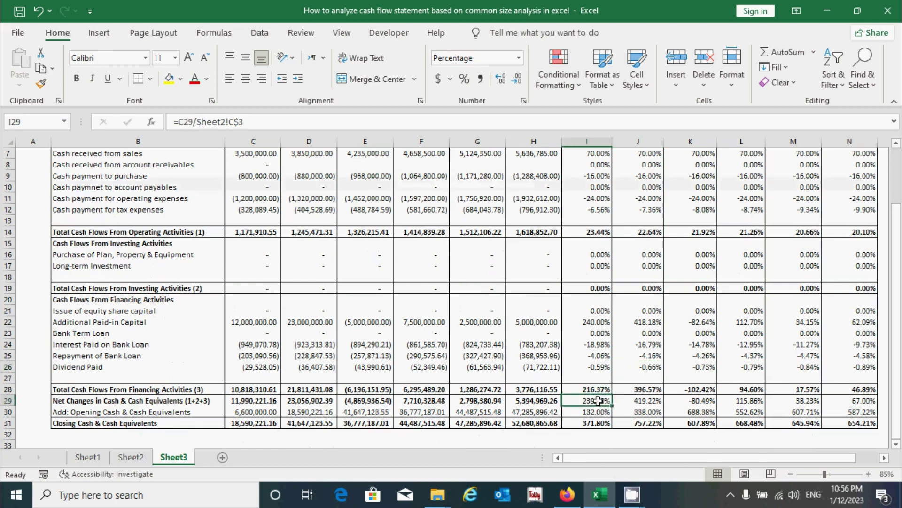
drag(613, 401, 749, 399)
drag(827, 402, 828, 402)
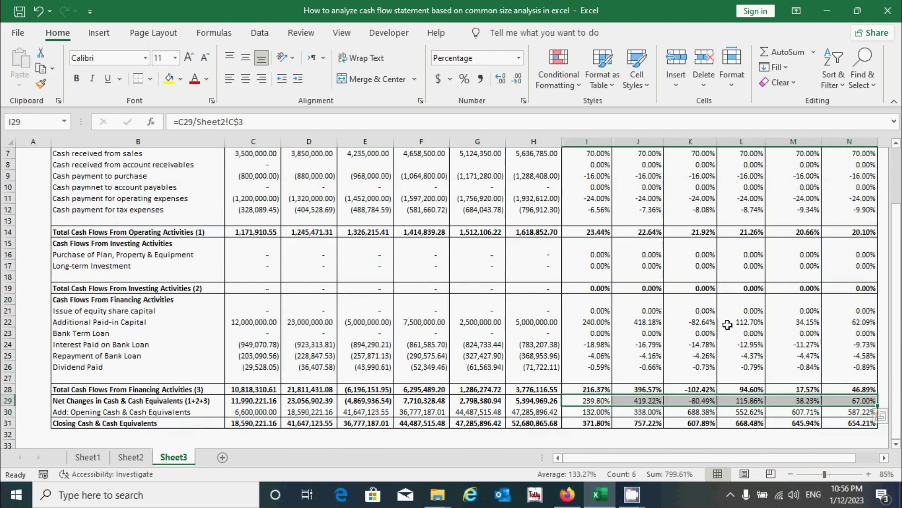
click(642, 344)
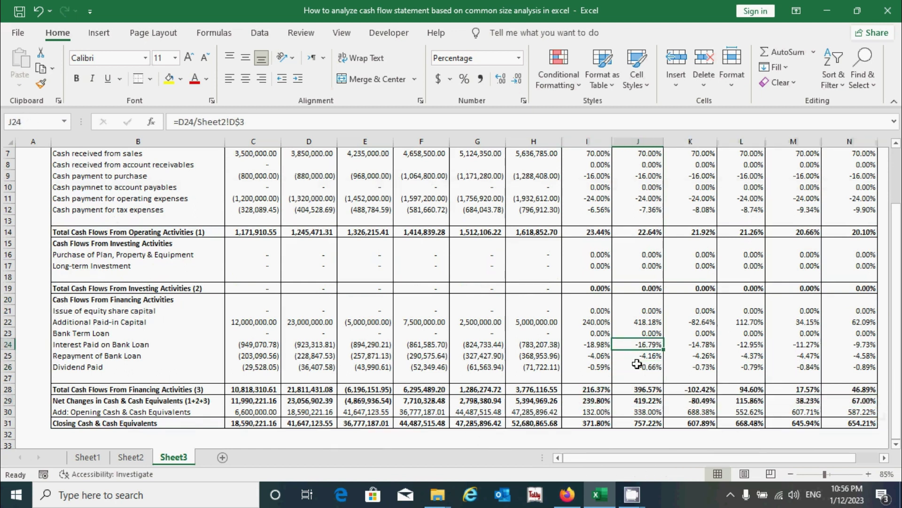
Examine the common-size percentages for 2021–2026, focusing on the Cash received from sales row.
scroll(638, 364, up, 2)
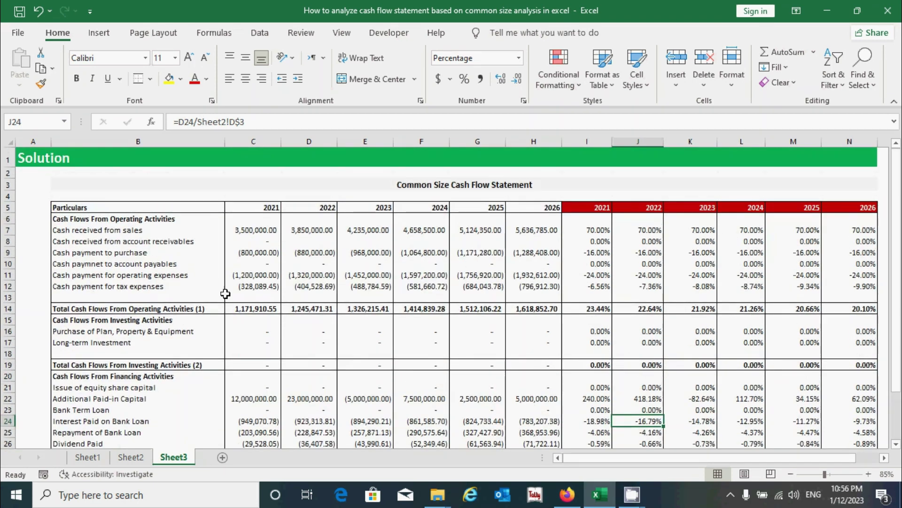
click(750, 265)
drag(566, 241, 802, 433)
click(686, 308)
key(Up)
key(Up)
click(595, 230)
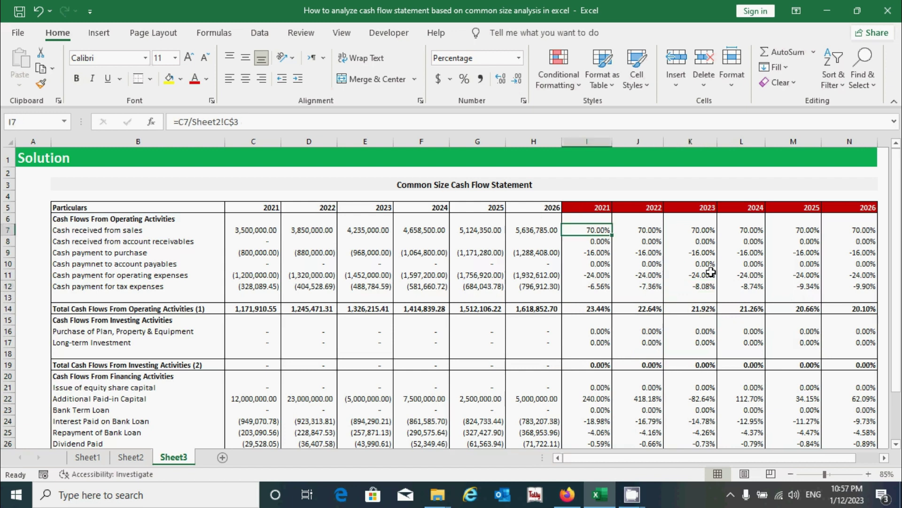
click(161, 230)
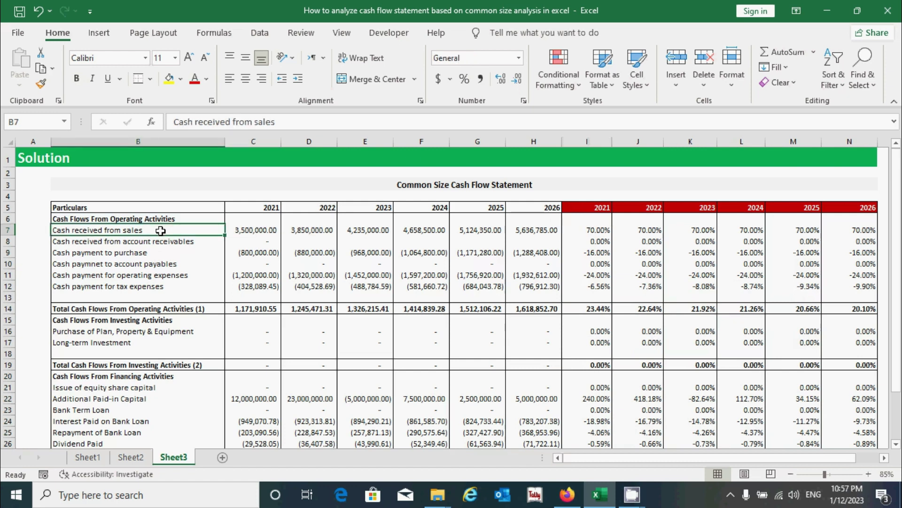
click(603, 231)
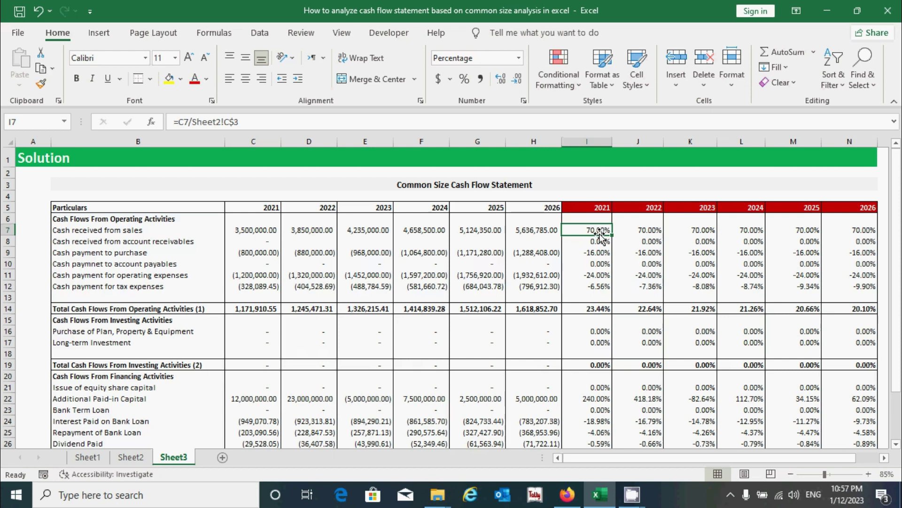
click(659, 232)
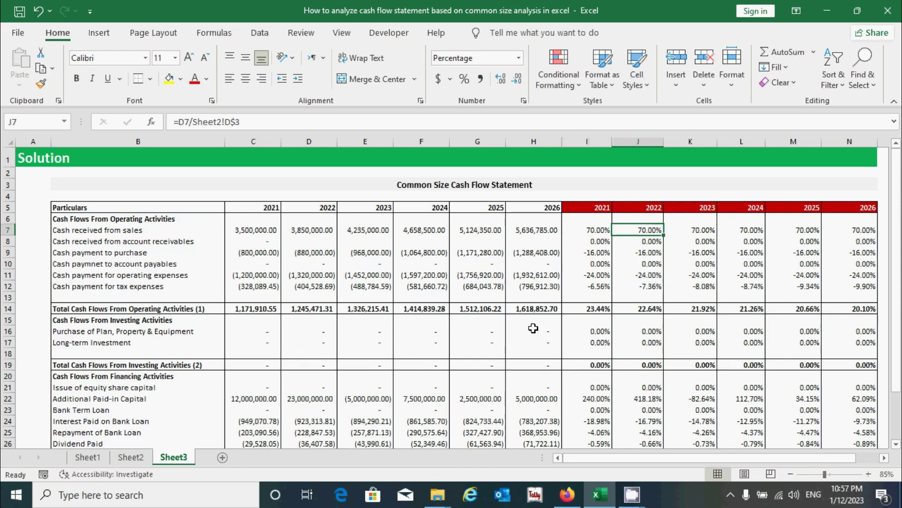
Review the Cash payment to purchase percentages in I9:N9 and the operating activity rows below them.
click(598, 255)
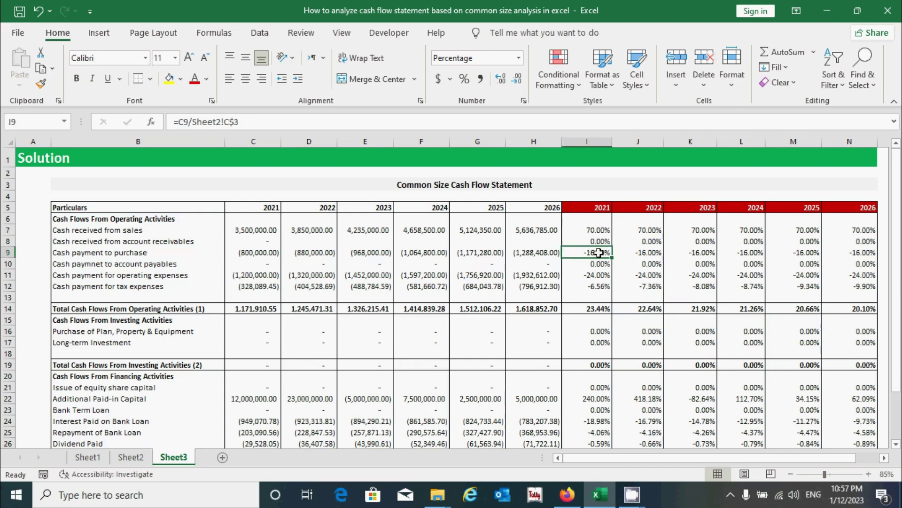
drag(598, 252, 867, 252)
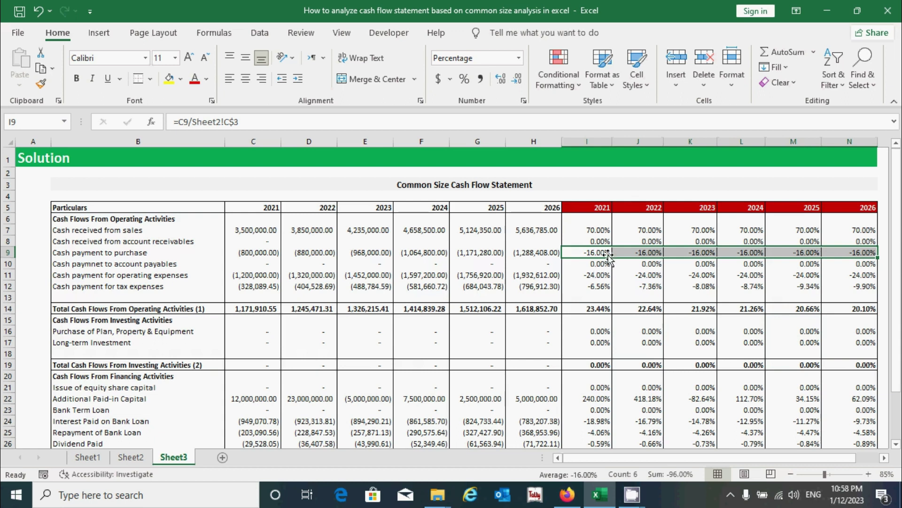
click(602, 252)
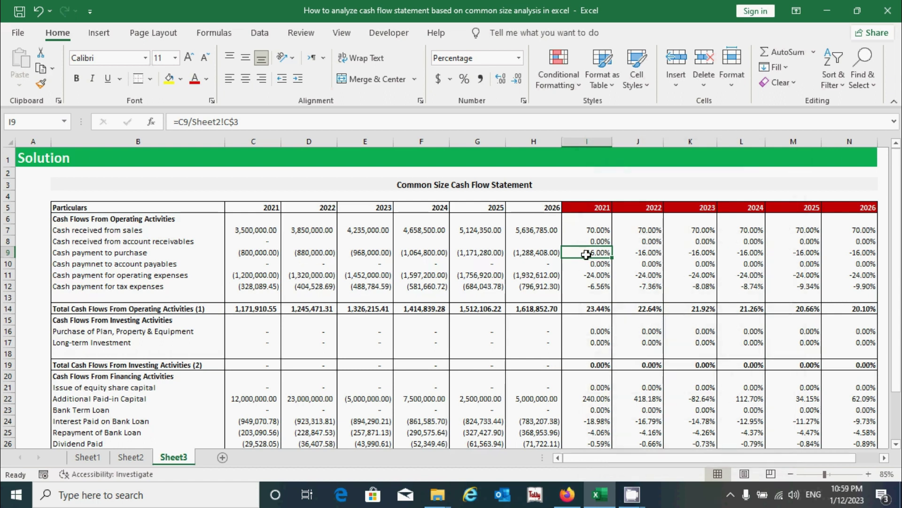
key(Down)
key(Down)
key(Down)
key(Down)
key(Down)
key(Down)
key(Down)
Review the investing activities percentages in rows 16 to 19, continuing down to the Issue of equity share capital row.
scroll(597, 235, down, 4)
scroll(591, 225, up, 1)
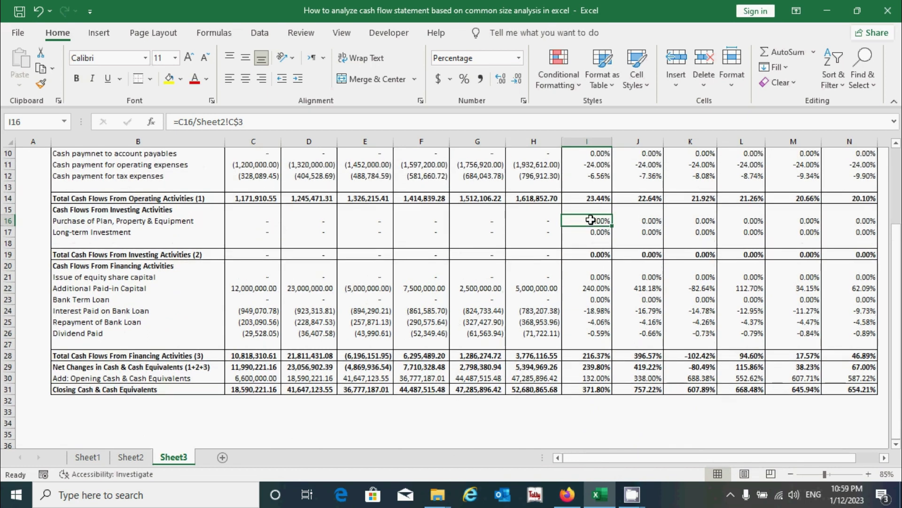
drag(602, 227, 822, 237)
key(Down)
key(Down)
key(Down)
key(Down)
key(Down)
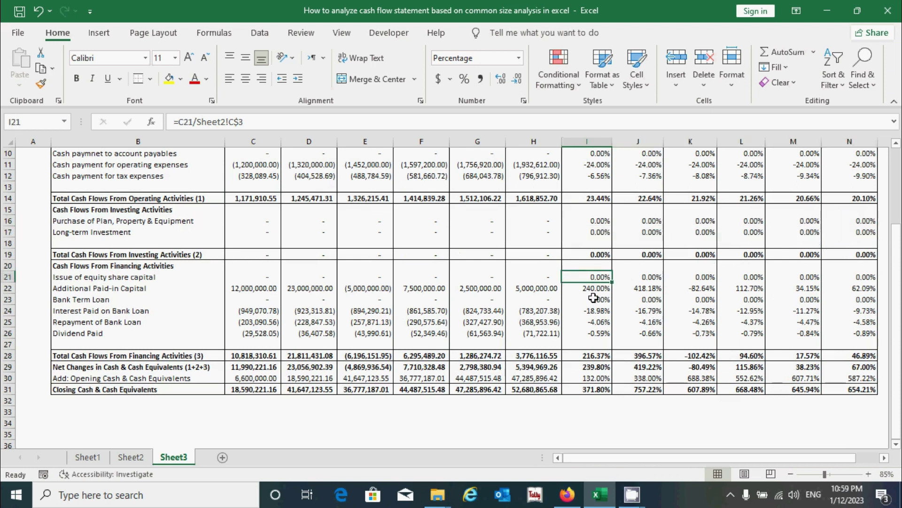
Compare the 2021 Additional Paid-in Capital amount with its percentage in I22, and examine the row's percentages through 2026.
click(596, 288)
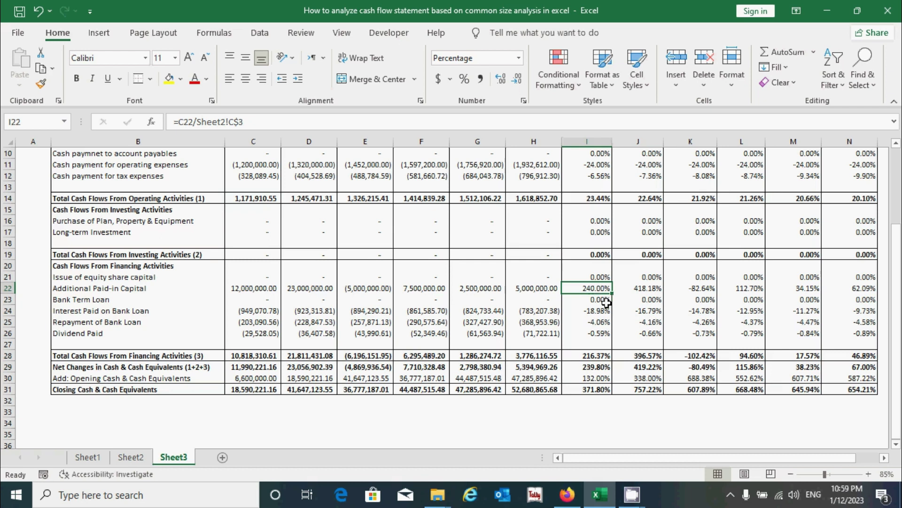
scroll(606, 303, up, 1)
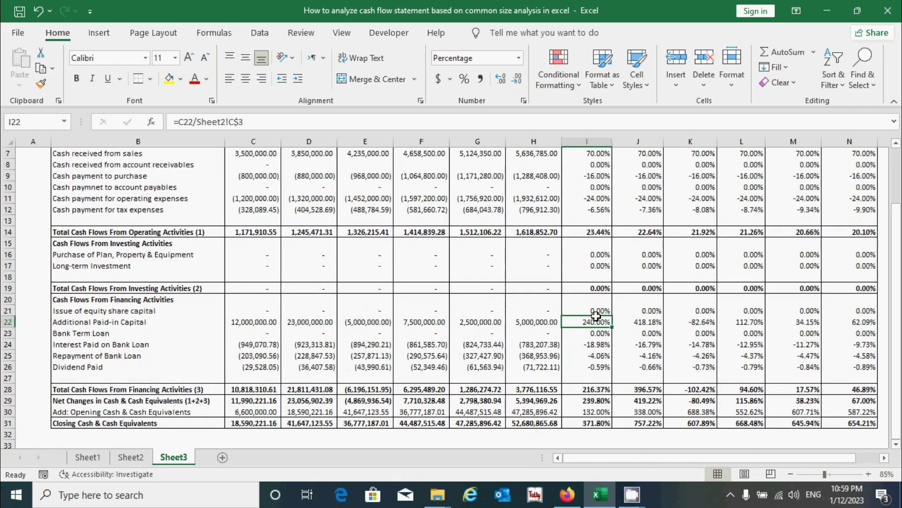
click(255, 322)
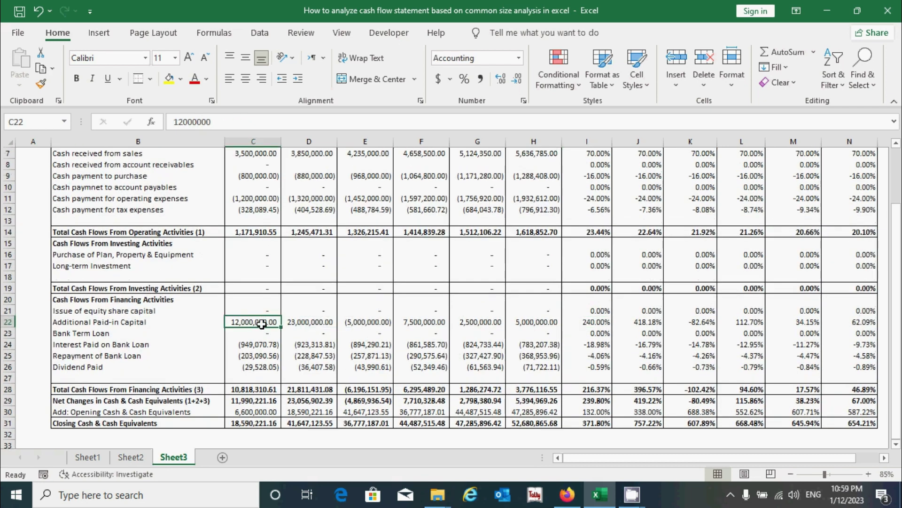
click(593, 324)
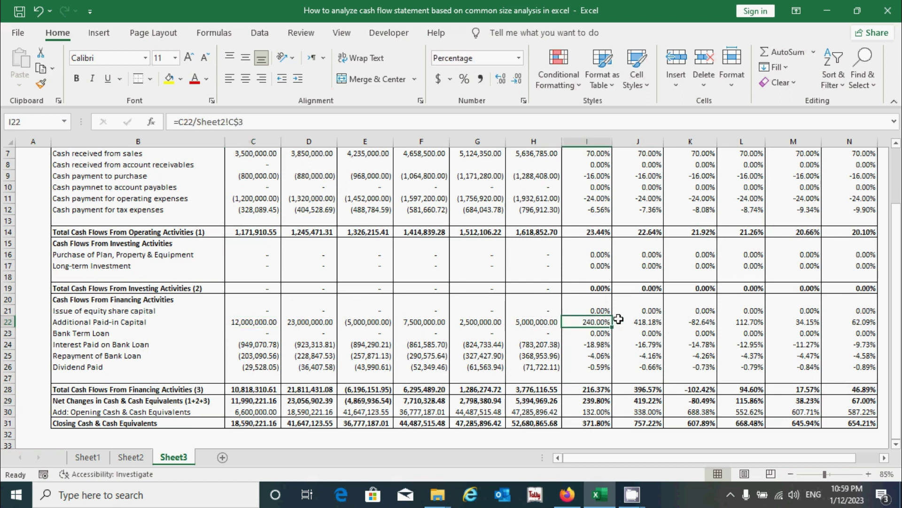
scroll(616, 320, up, 2)
scroll(621, 329, down, 1)
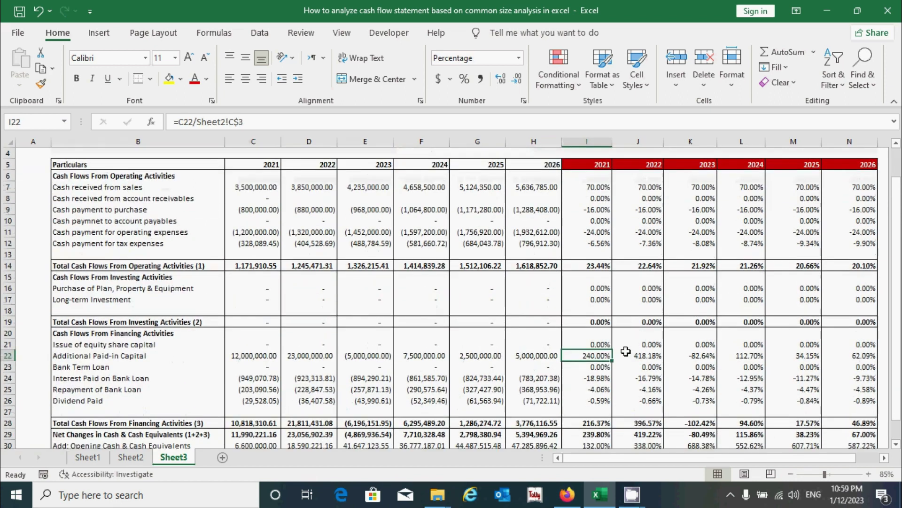
click(656, 356)
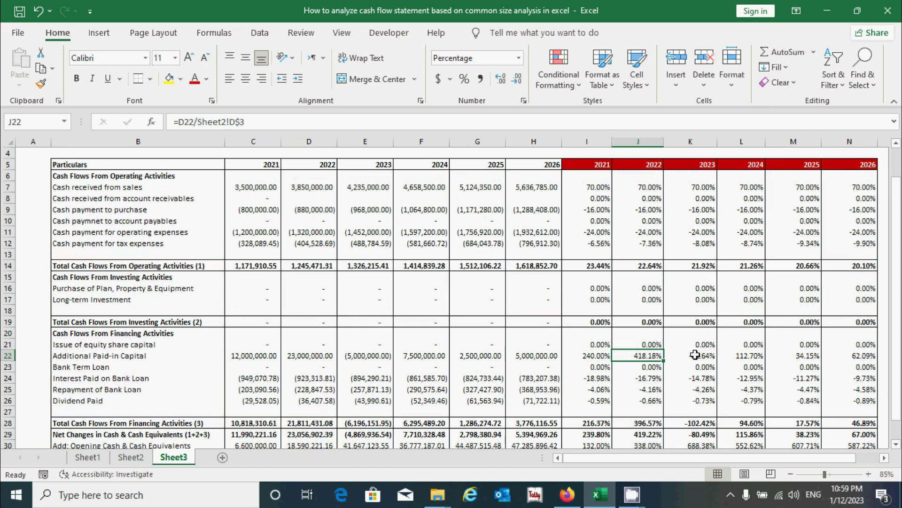
drag(636, 358, 832, 359)
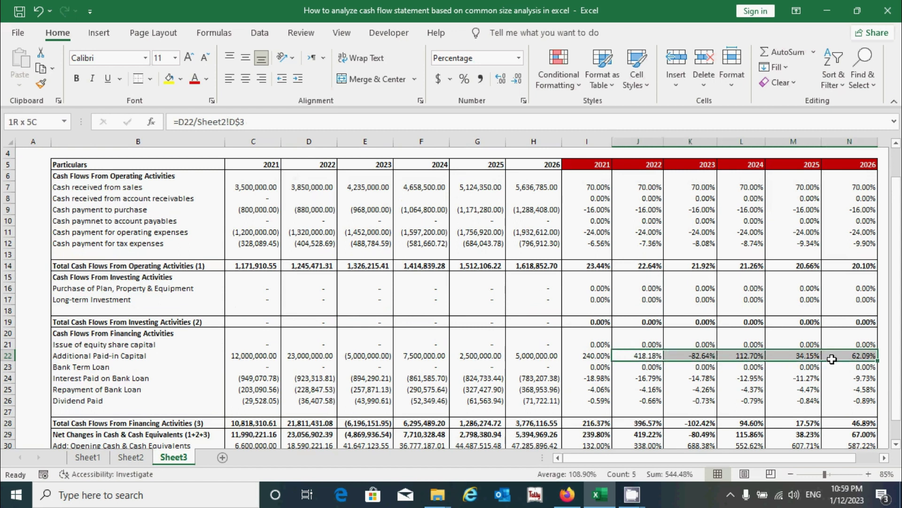
click(627, 389)
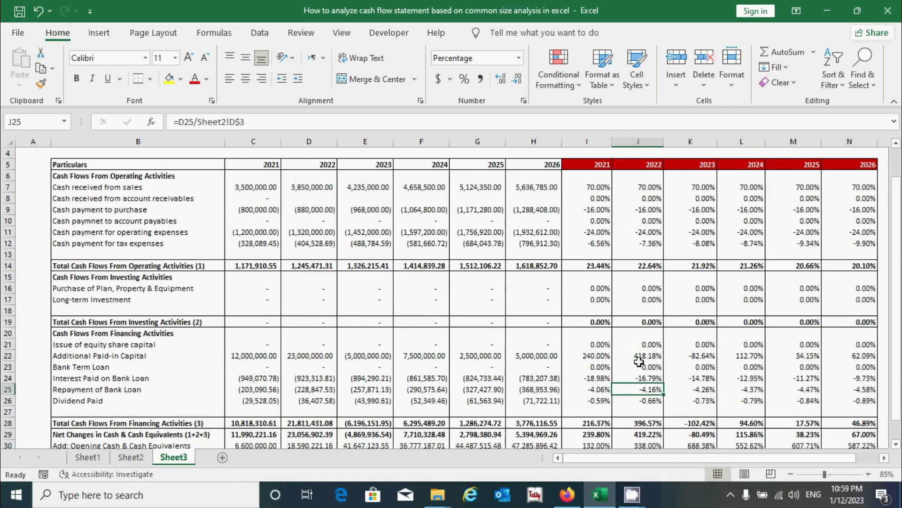
scroll(638, 361, down, 1)
scroll(624, 331, up, 2)
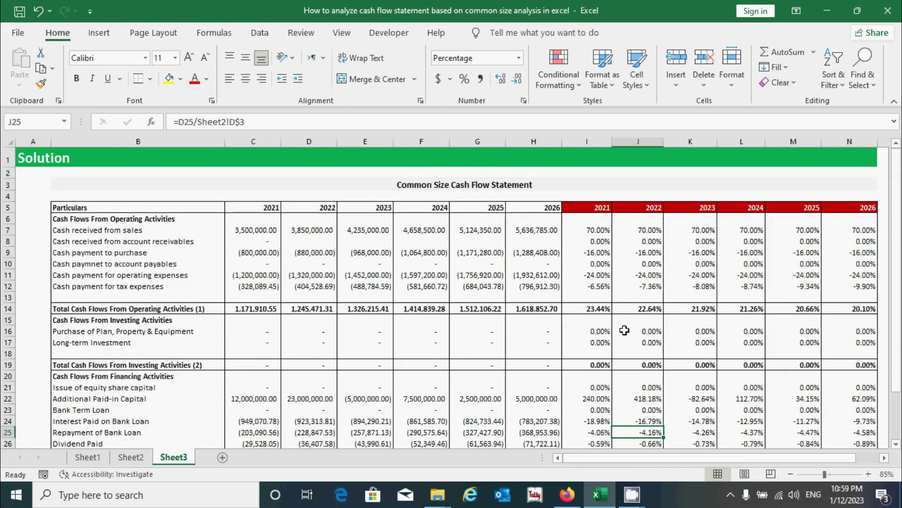
click(624, 330)
click(628, 317)
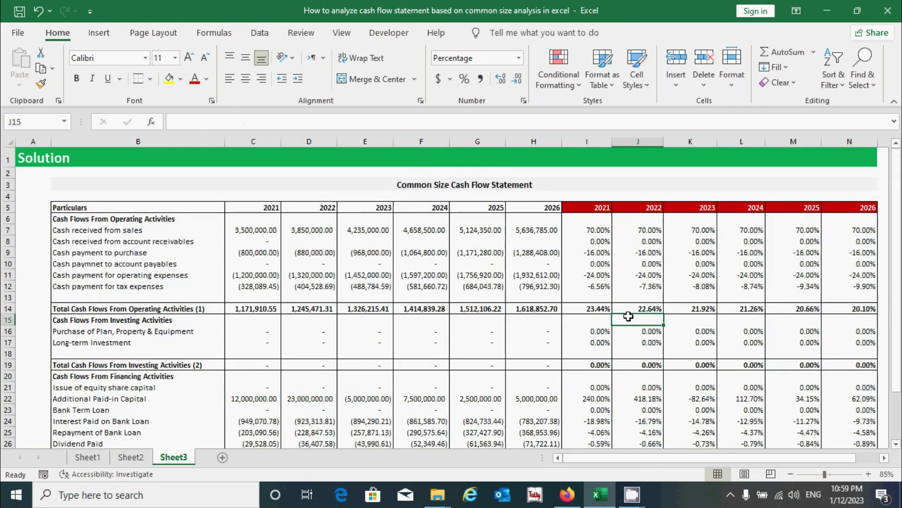
click(596, 319)
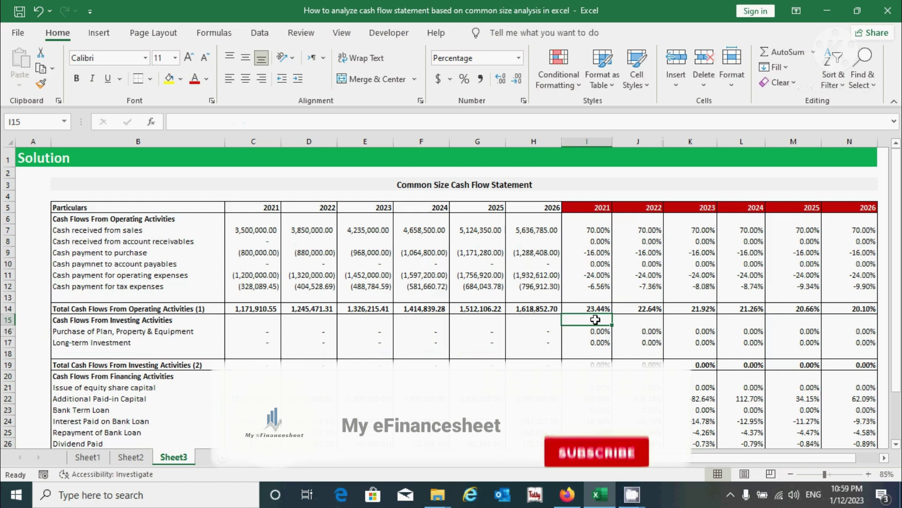
click(676, 320)
click(726, 324)
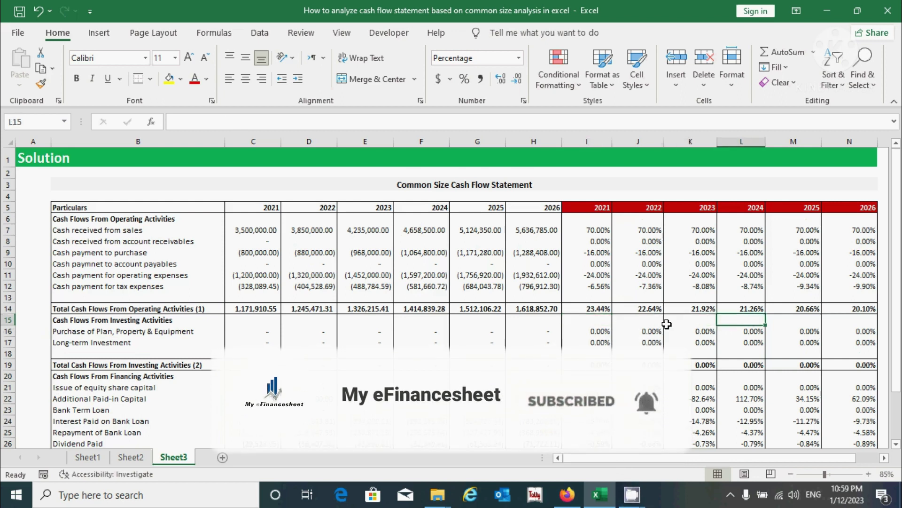